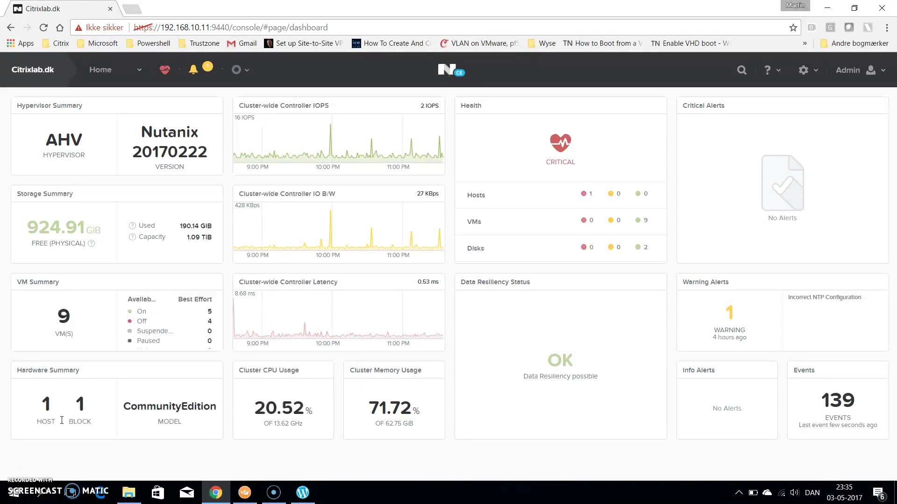
Open the settings gear menu on the Citrixlab.dk Prism dashboard
{"action": "left_click", "coordinate": [56, 419]}
{"action": "left_click", "coordinate": [806, 82]}
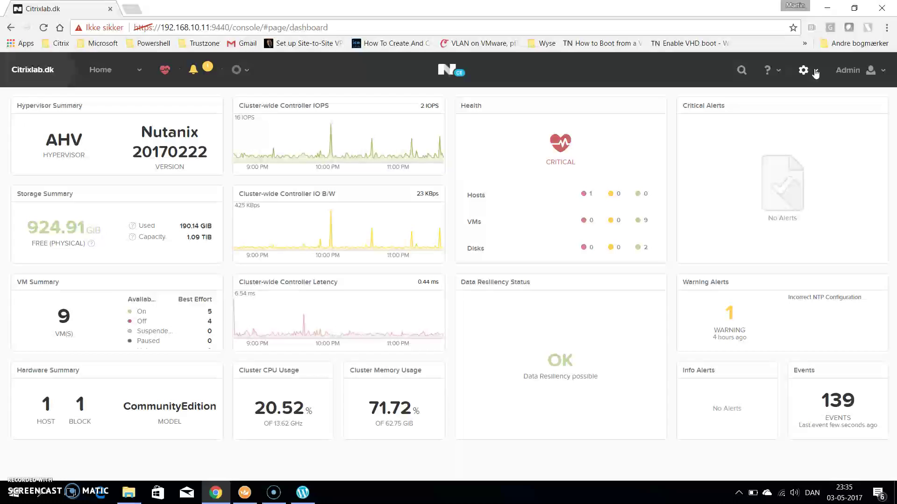
{"action": "left_click", "coordinate": [807, 71]}
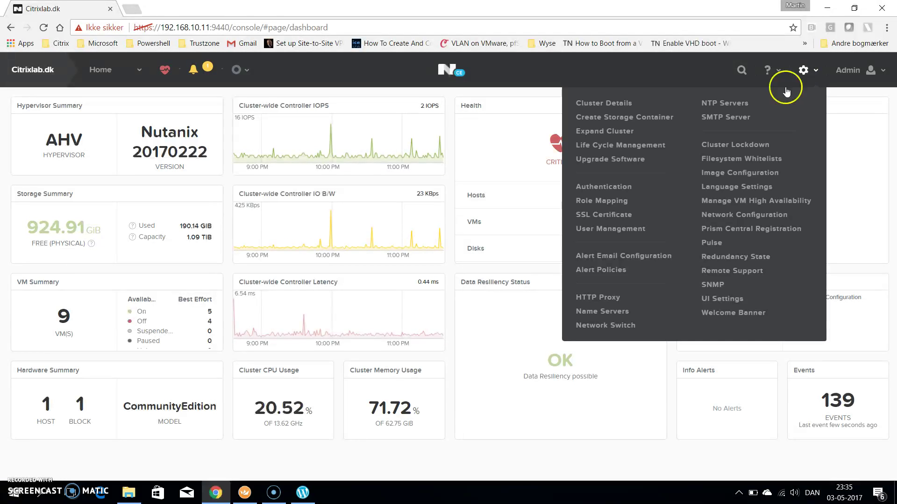
{"action": "left_click", "coordinate": [623, 230]}
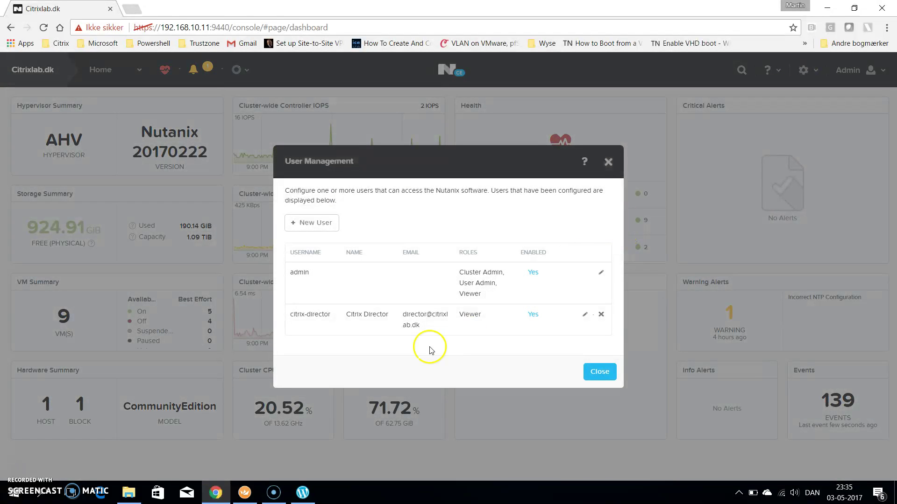
{"action": "left_click", "coordinate": [326, 226]}
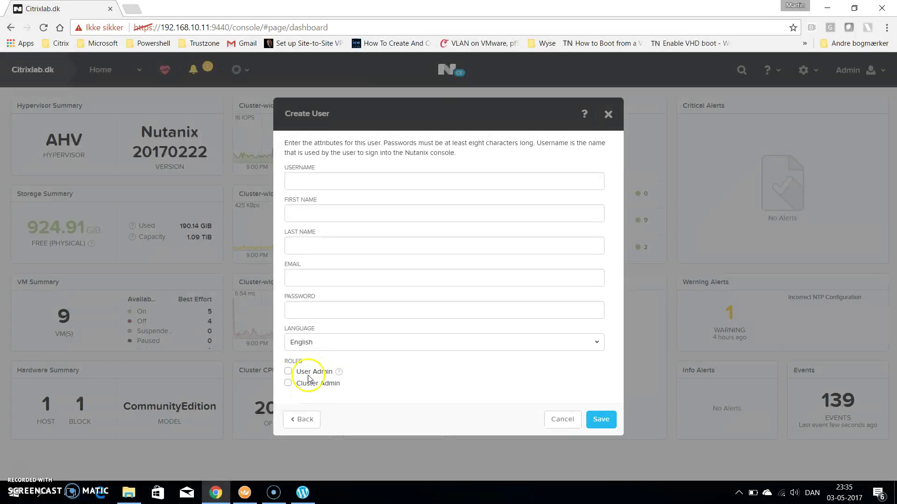
{"action": "left_click", "coordinate": [575, 424]}
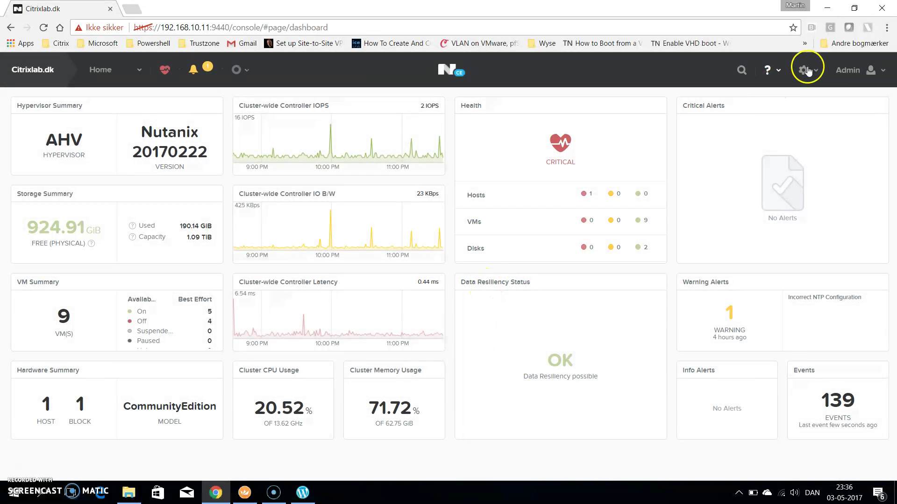
Edit and save the Citrix Director Viewer user in User Management, then close it
{"action": "left_click", "coordinate": [806, 70]}
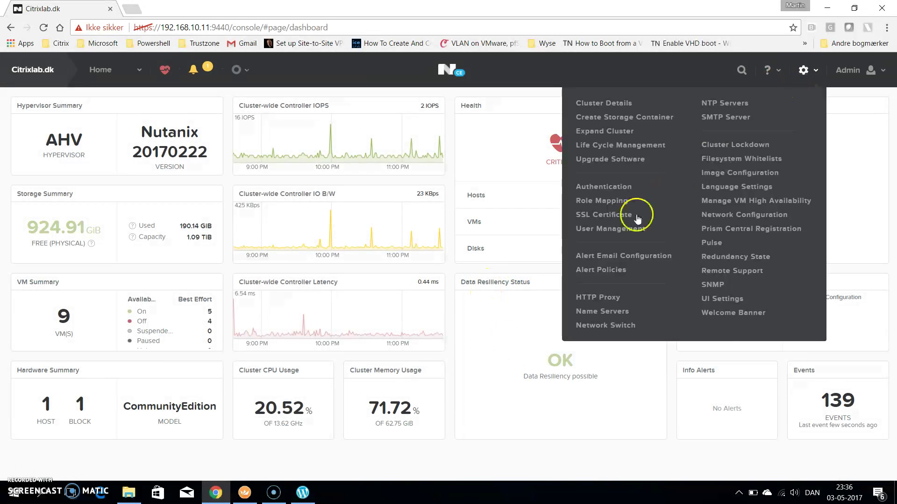
{"action": "left_click", "coordinate": [613, 229]}
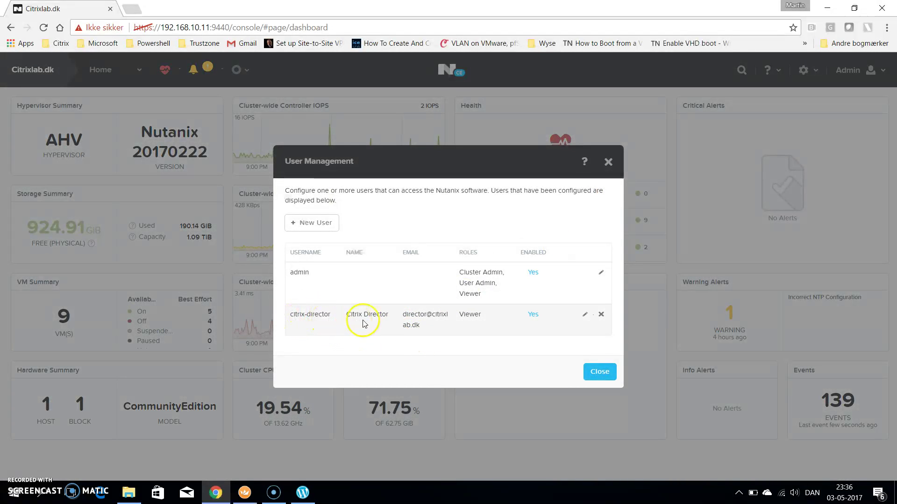
{"action": "left_click", "coordinate": [586, 316]}
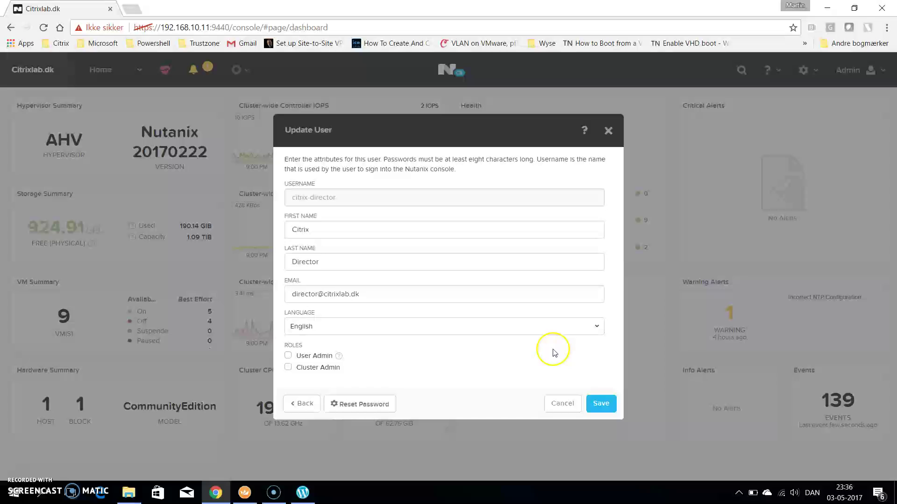
{"action": "left_click", "coordinate": [601, 404]}
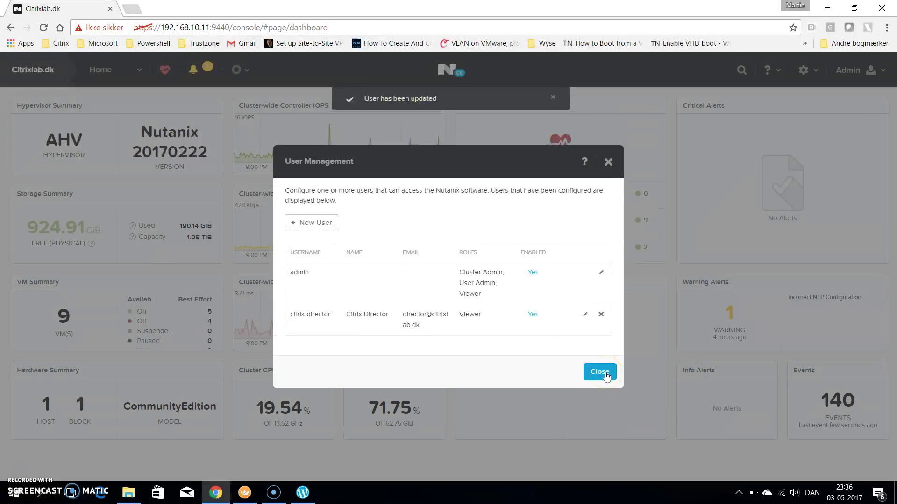
{"action": "left_click", "coordinate": [605, 376]}
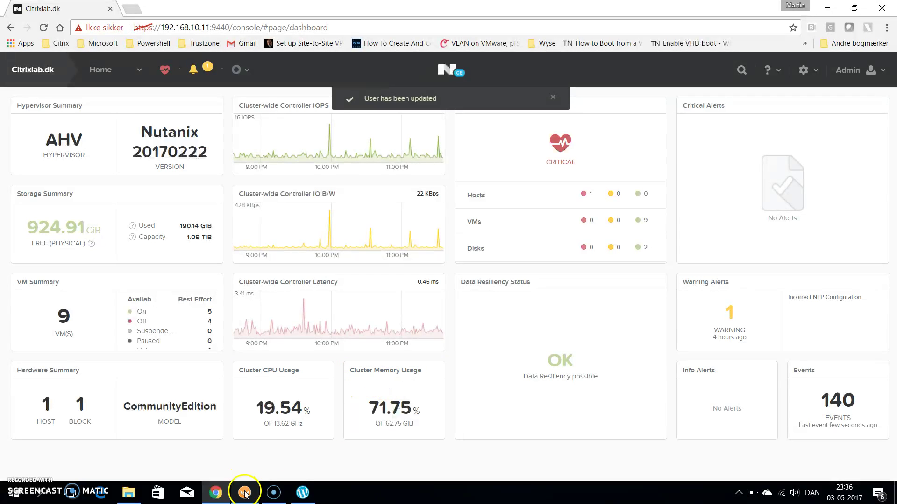
Switch to the DDC01 Royal TS session and bring up the Nutanix-Director-Plugin folder
{"action": "mouse_move", "coordinate": [249, 498]}
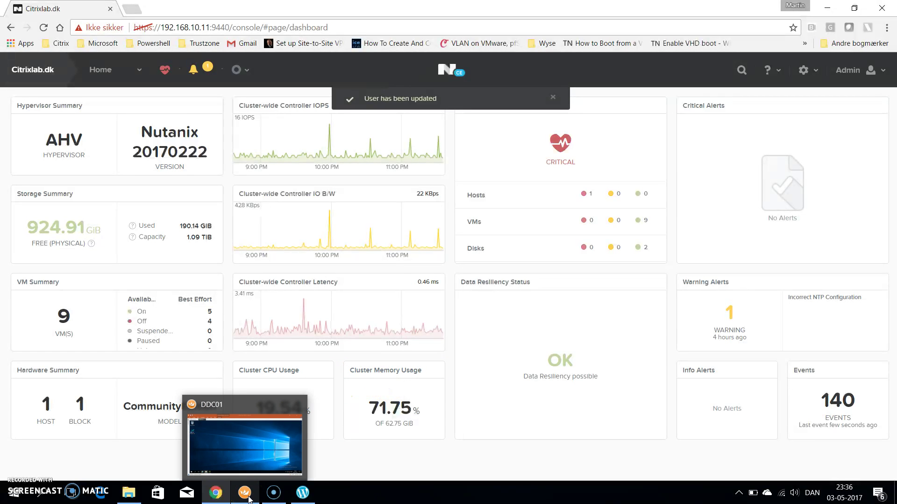
{"action": "left_click", "coordinate": [249, 498]}
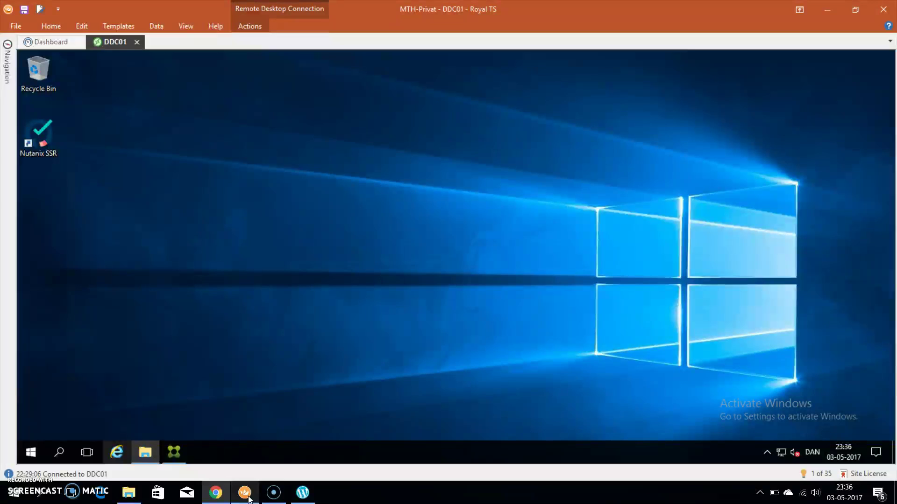
{"action": "left_click", "coordinate": [148, 452]}
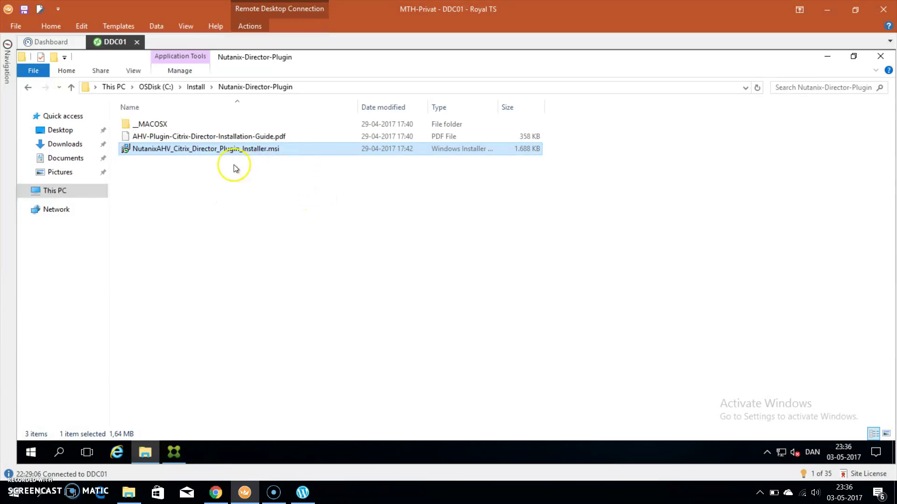
Install the Nutanix AHV plugin, accepting the license and the default C:\inetpub\wwwroot\Director\ folder
{"action": "double_click", "coordinate": [226, 149]}
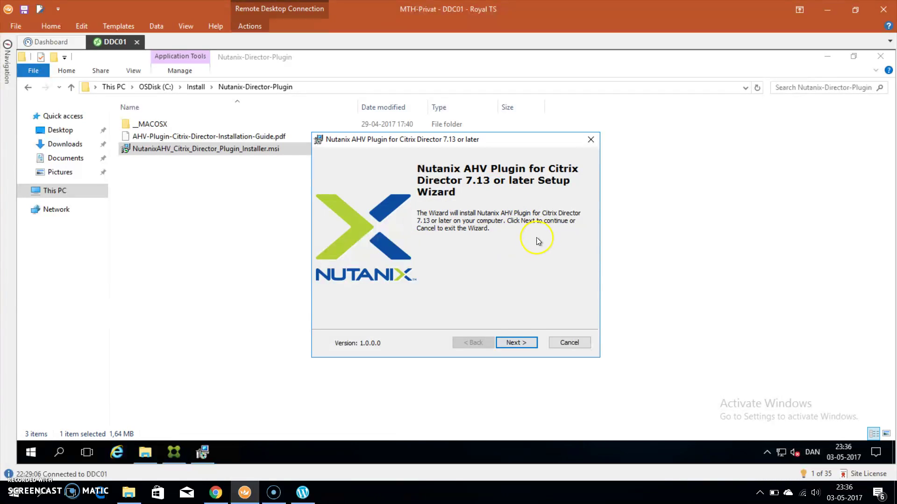
{"action": "left_click", "coordinate": [516, 343]}
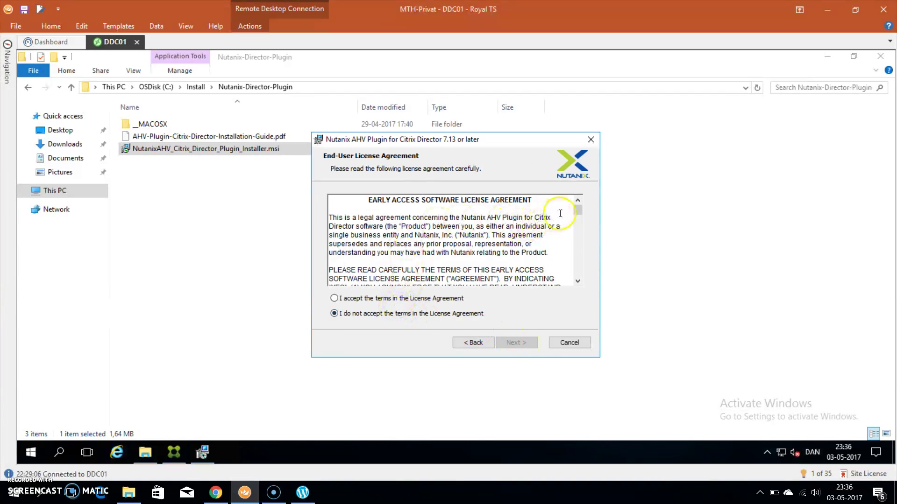
{"action": "left_click_drag", "start_coordinate": [577, 211], "coordinate": [578, 271]}
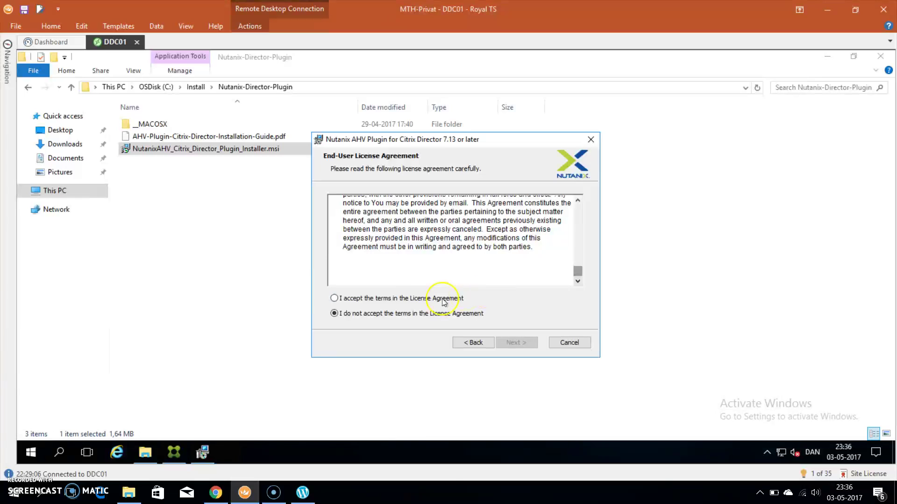
{"action": "left_click", "coordinate": [374, 299]}
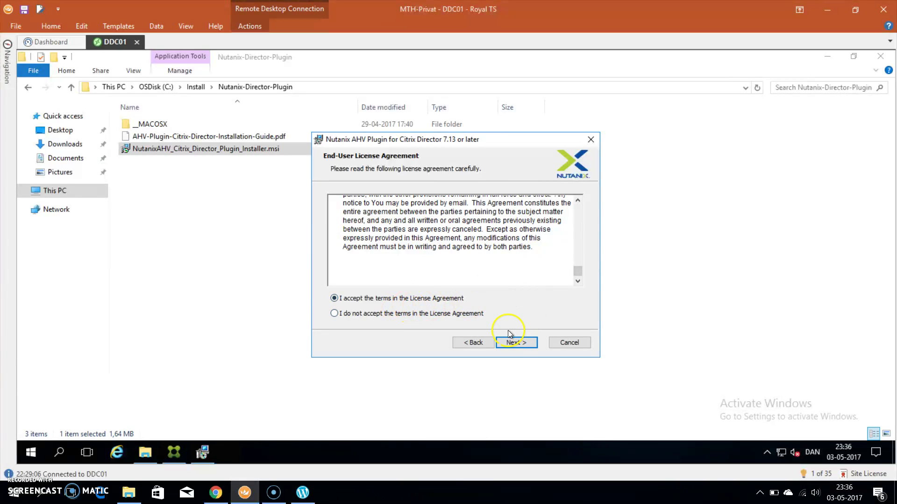
{"action": "left_click", "coordinate": [517, 343]}
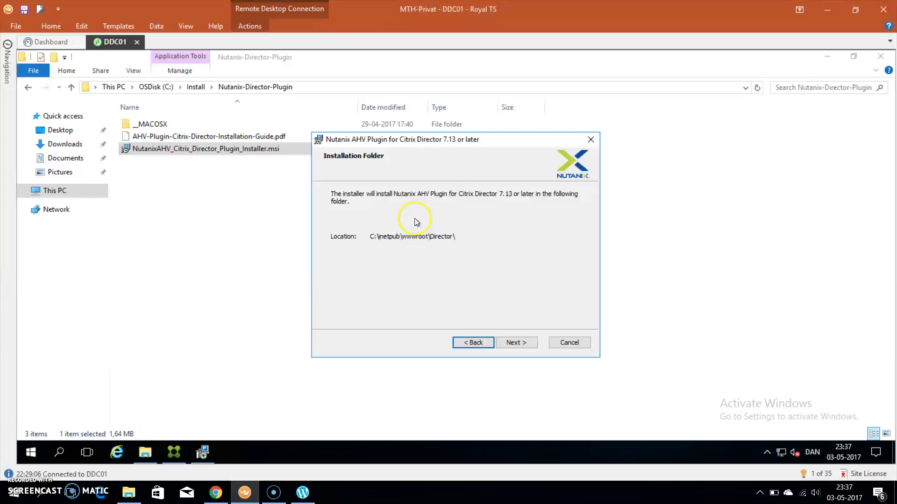
{"action": "left_click", "coordinate": [524, 345]}
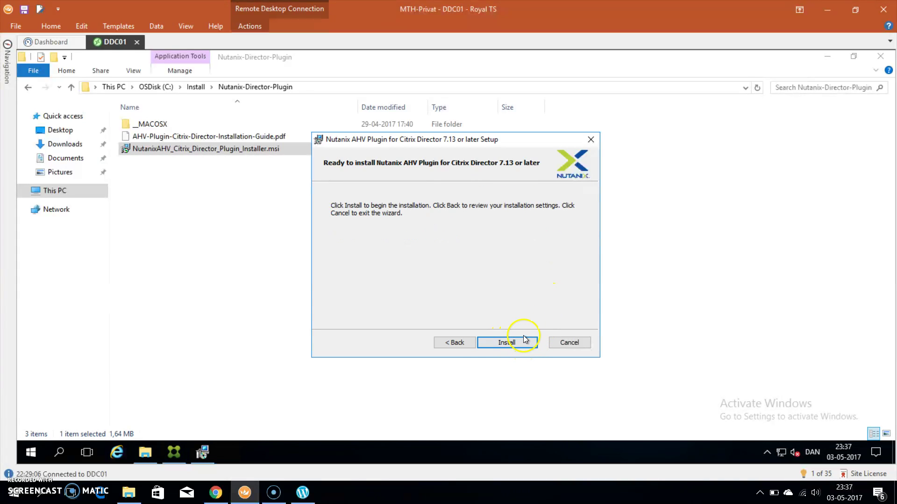
{"action": "left_click", "coordinate": [528, 346]}
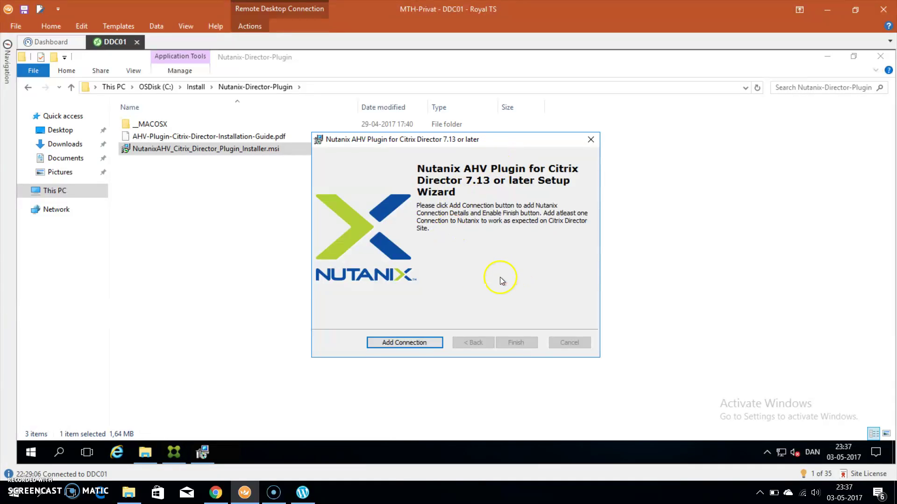
Add a Nutanix connection to host 192.168.10.15 with the Citrix Director user and password
{"action": "left_click", "coordinate": [394, 344]}
{"action": "left_click", "coordinate": [471, 223]}
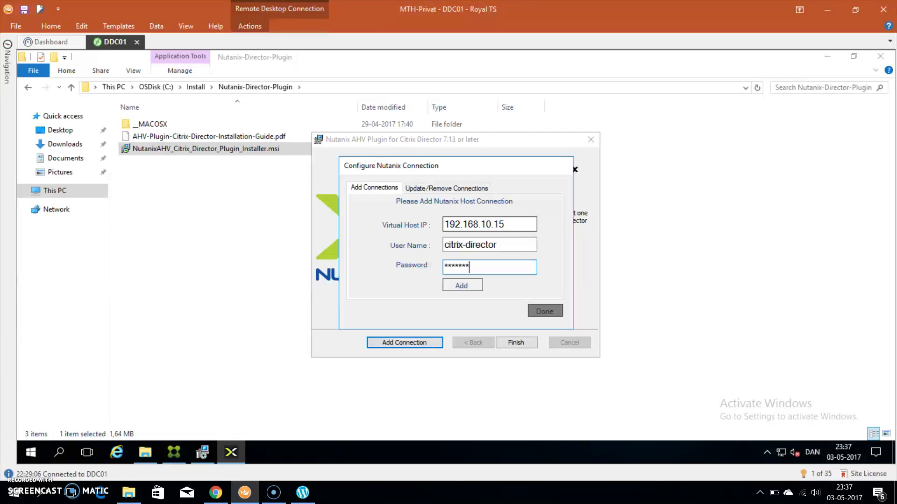
{"action": "left_click", "coordinate": [469, 289]}
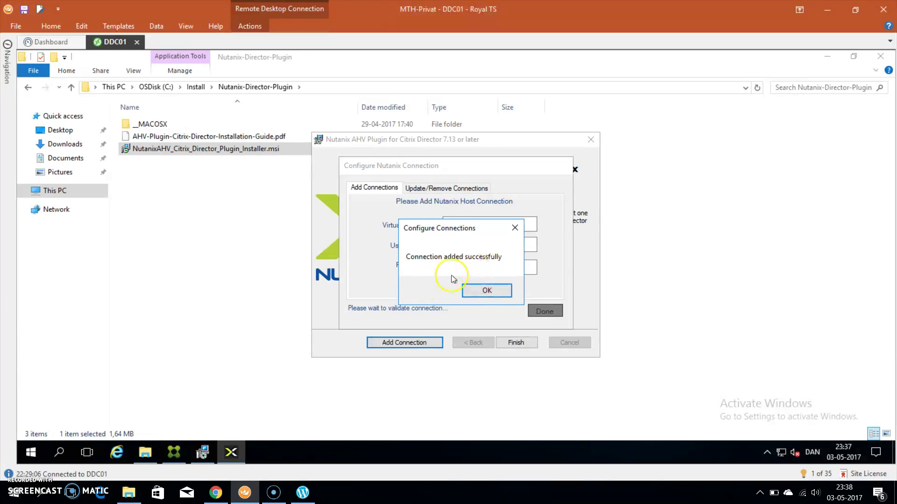
Confirm 192.168.10.15 is listed under Update/Remove Connections, then return to Prism in Chrome
{"action": "left_click", "coordinate": [486, 291]}
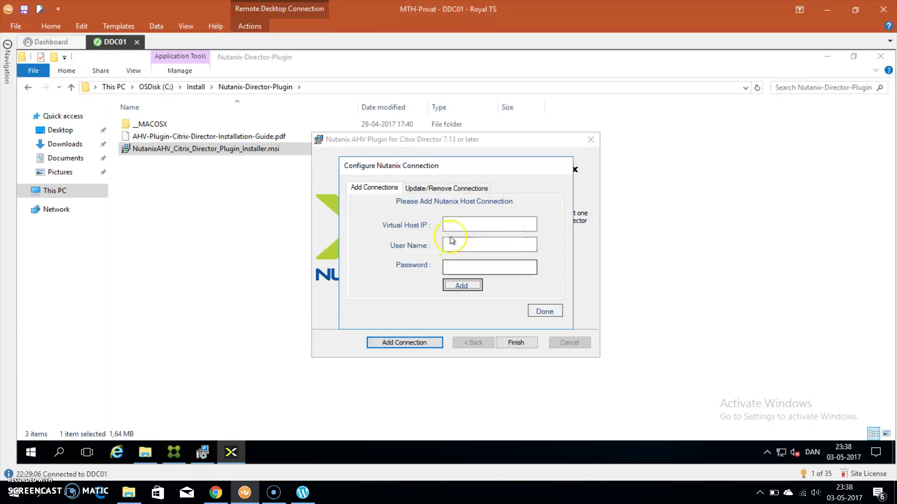
{"action": "left_click", "coordinate": [430, 191]}
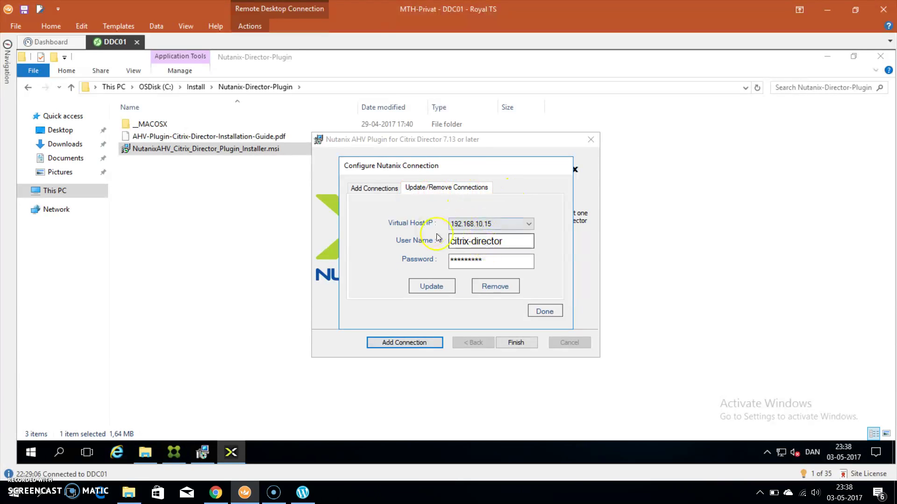
{"action": "left_click", "coordinate": [518, 222]}
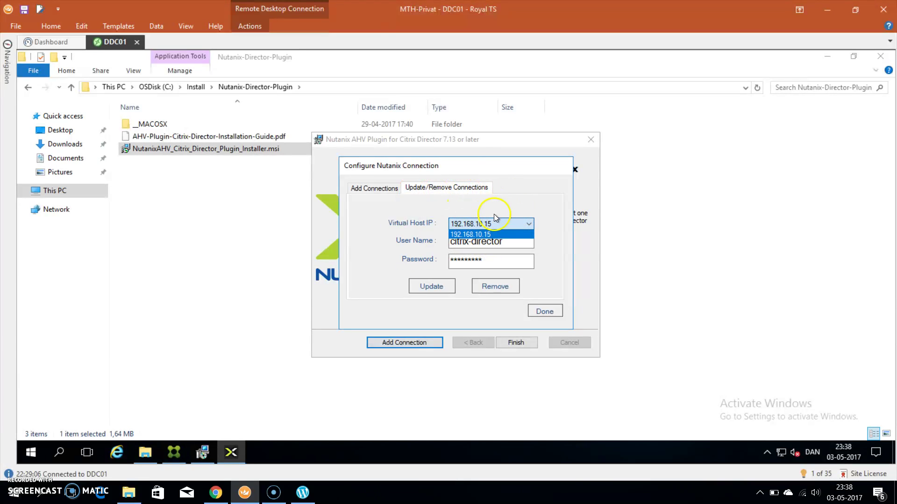
{"action": "left_click", "coordinate": [504, 223]}
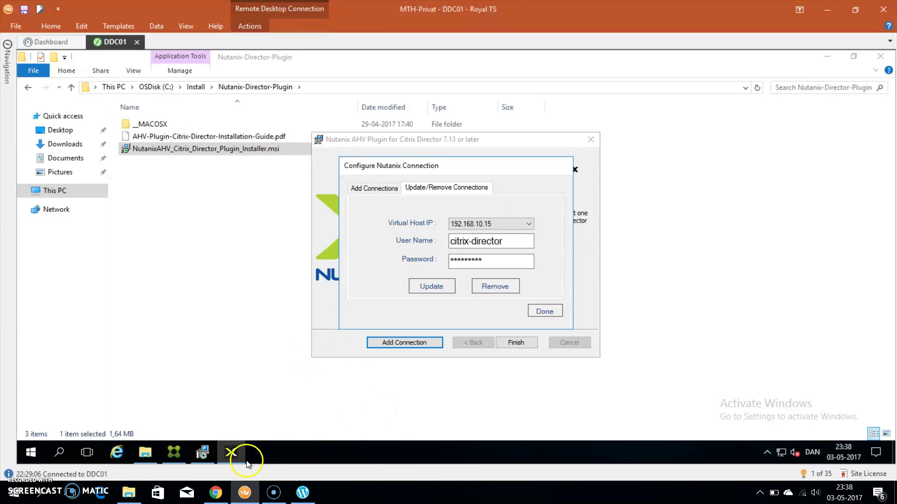
{"action": "left_click", "coordinate": [217, 493]}
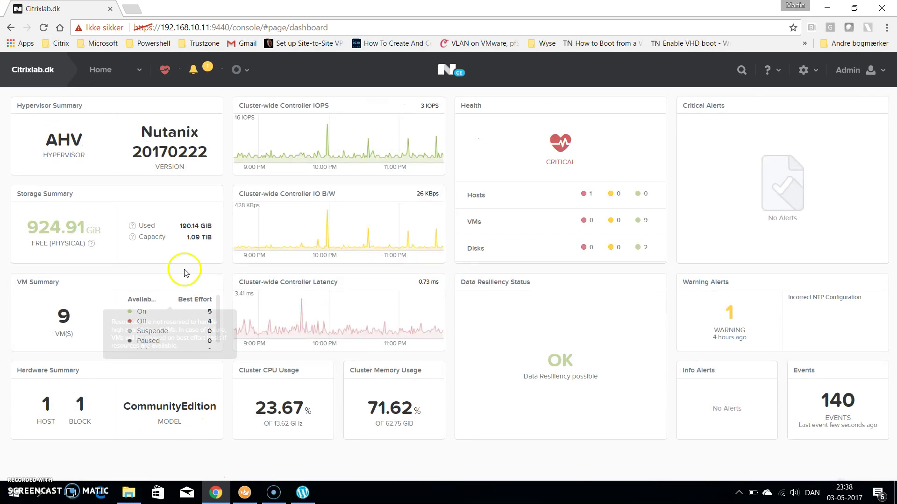
{"action": "left_click", "coordinate": [47, 71]}
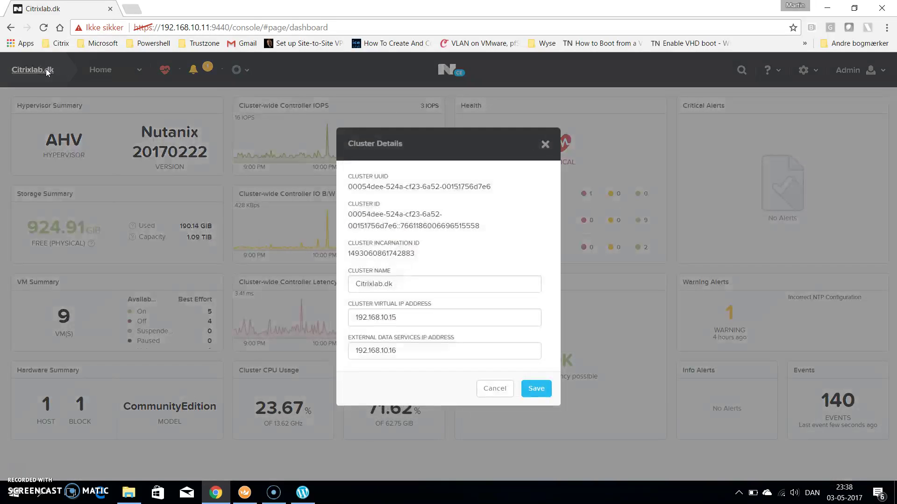
{"action": "left_click_drag", "start_coordinate": [400, 318], "coordinate": [336, 317]}
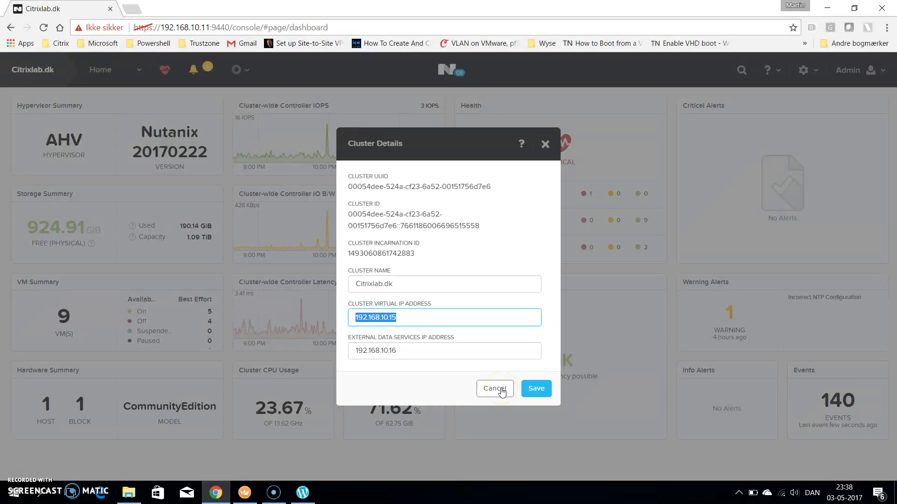
{"action": "left_click", "coordinate": [495, 389]}
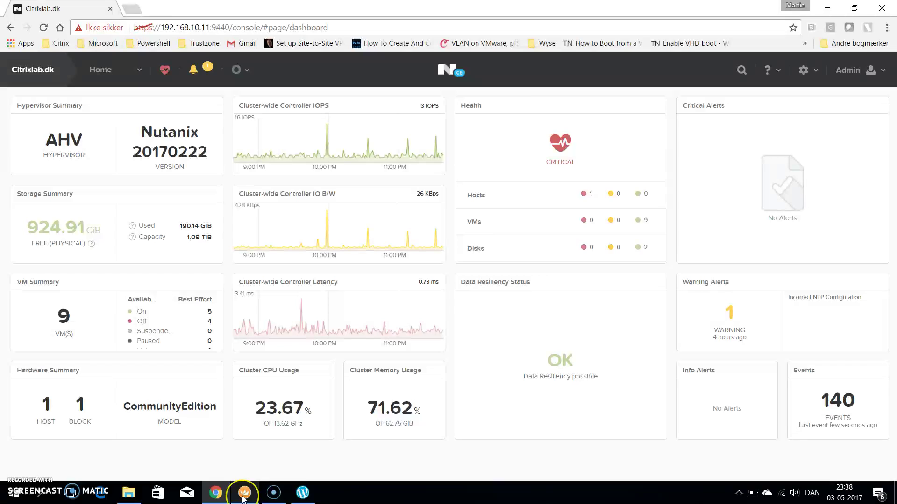
Finish the Nutanix connection setup and plugin installer, then minimize File Explorer on DDC01
{"action": "left_click", "coordinate": [244, 493]}
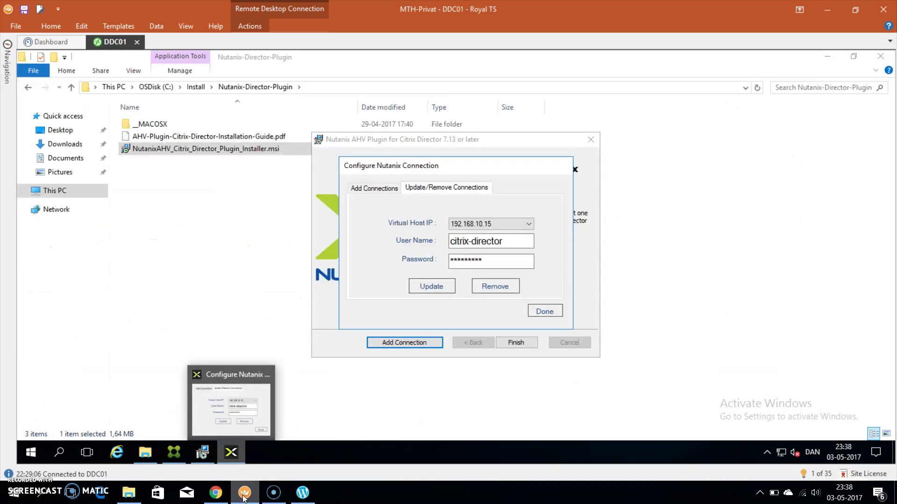
{"action": "left_click", "coordinate": [544, 312]}
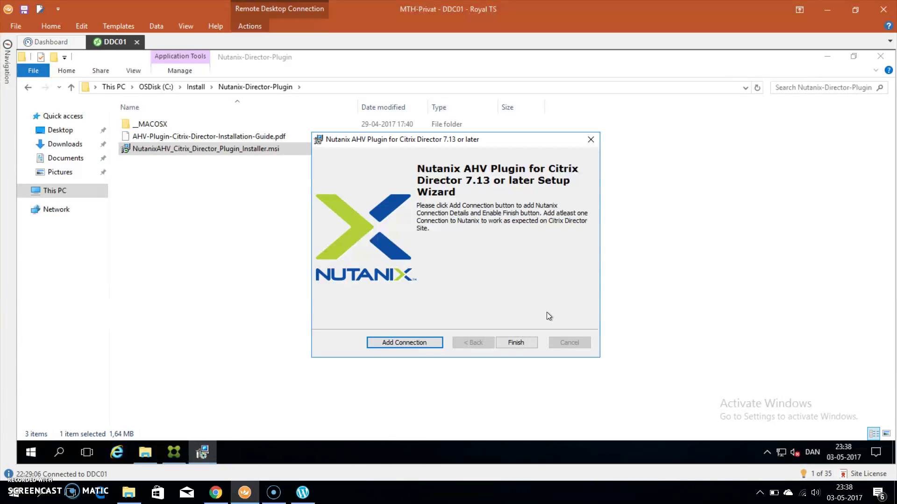
{"action": "left_click", "coordinate": [516, 343]}
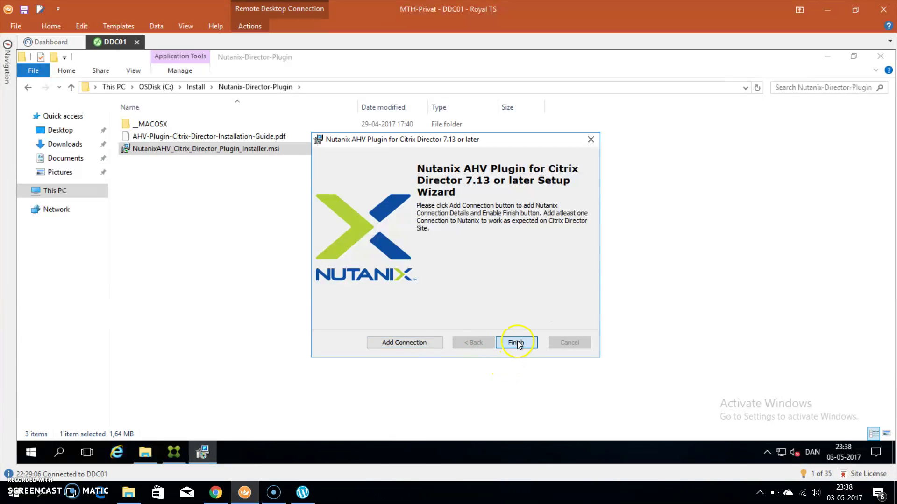
{"action": "left_click", "coordinate": [827, 57]}
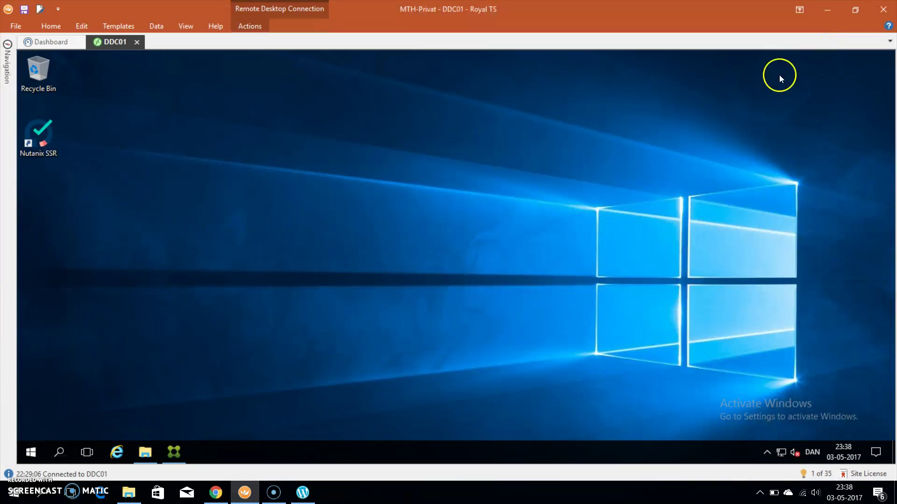
Widen Citrix Studio's navigation tree and Name column so SILO01-XA01.Citrixlab.dk shows fully
{"action": "left_click", "coordinate": [173, 453]}
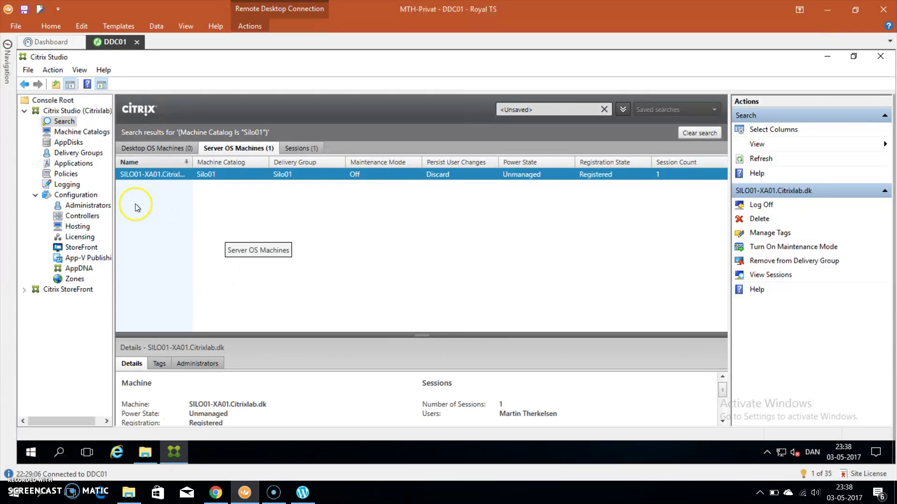
{"action": "left_click_drag", "start_coordinate": [113, 194], "coordinate": [135, 195]}
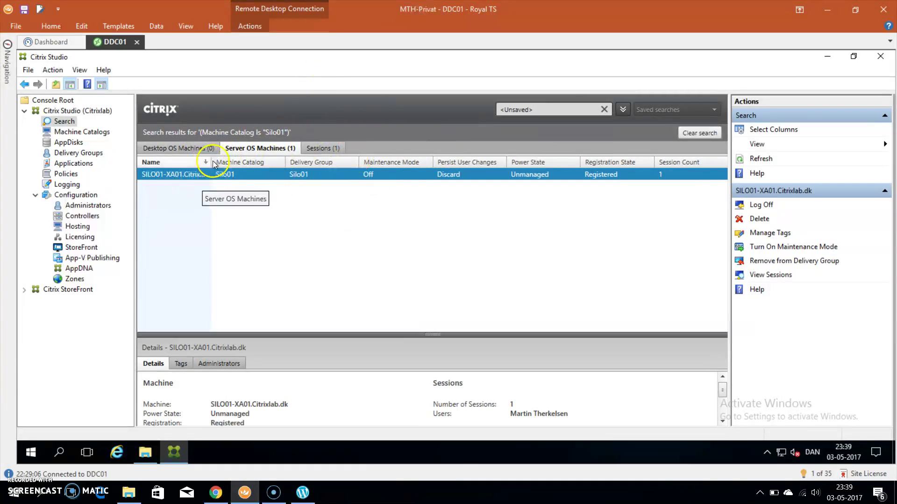
{"action": "left_click_drag", "start_coordinate": [211, 163], "coordinate": [243, 173]}
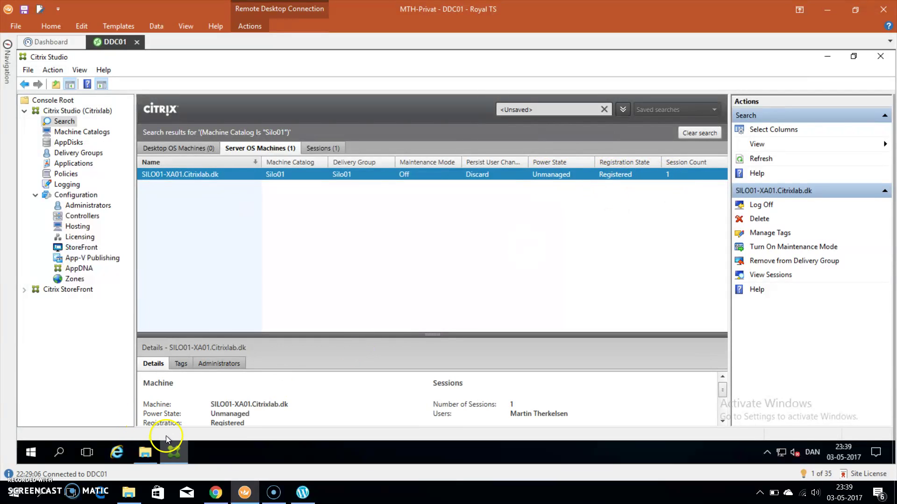
Launch Citrix Director from the Start menu and log on as administrator with the saved password
{"action": "left_click", "coordinate": [31, 453]}
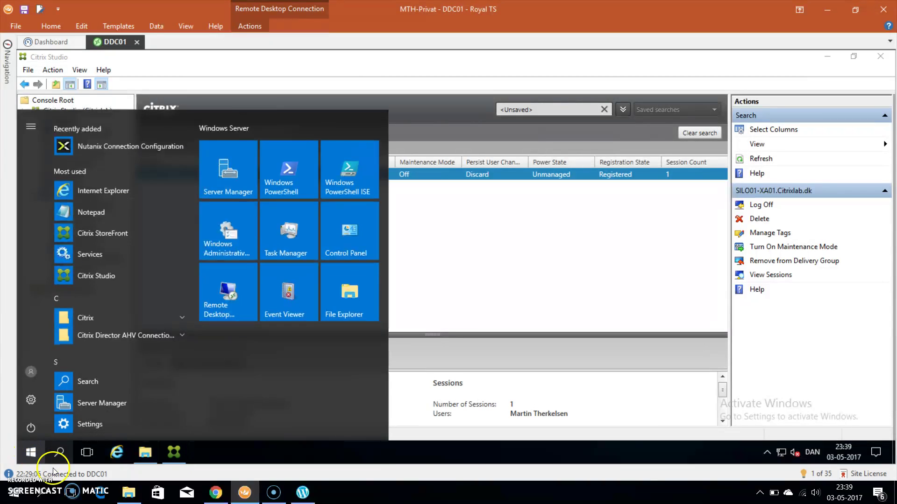
{"action": "left_click", "coordinate": [92, 309]}
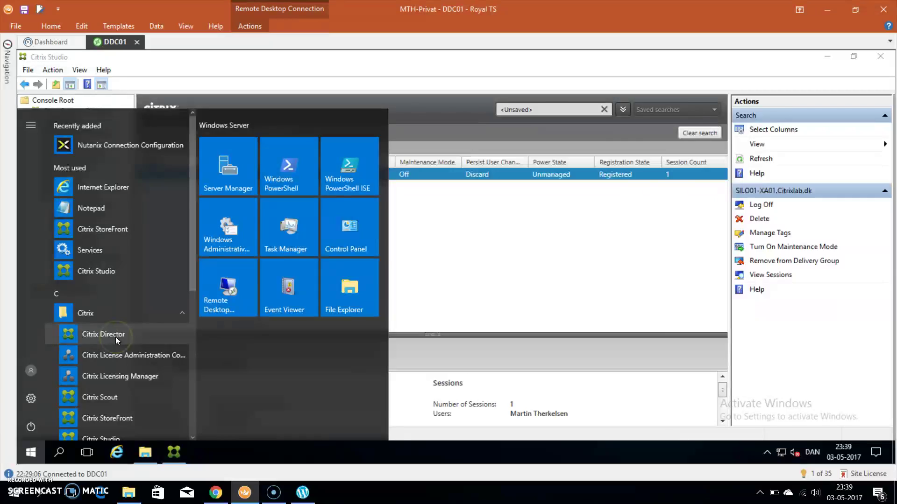
{"action": "left_click", "coordinate": [116, 337]}
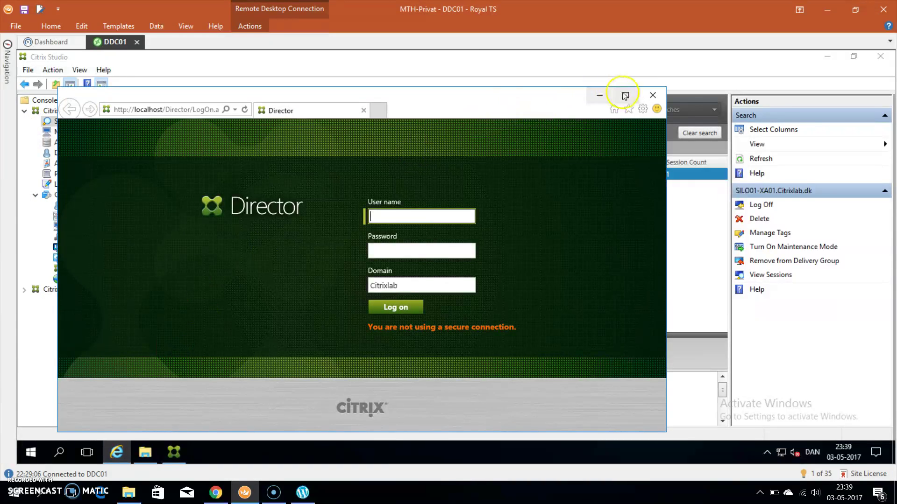
{"action": "left_click", "coordinate": [626, 94]}
{"action": "left_click", "coordinate": [481, 200]}
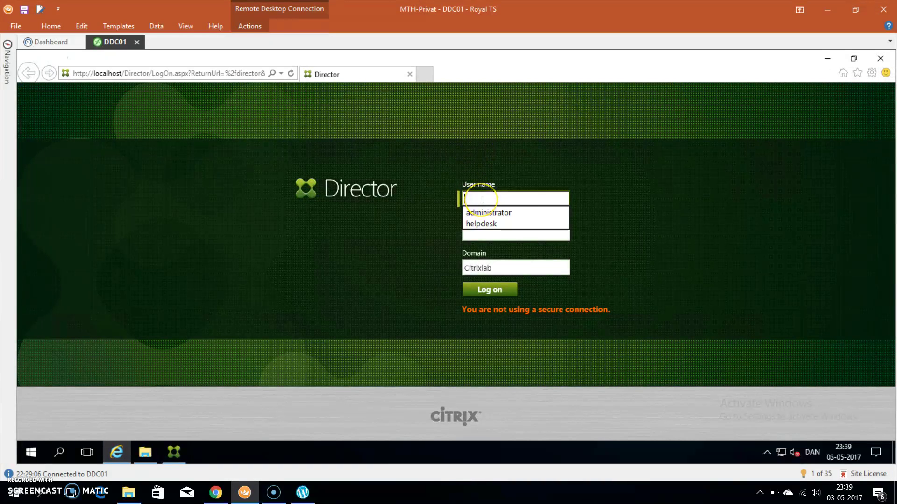
{"action": "type", "text": "admin"}
{"action": "key", "text": "Down"}
{"action": "key", "text": "Tab"}
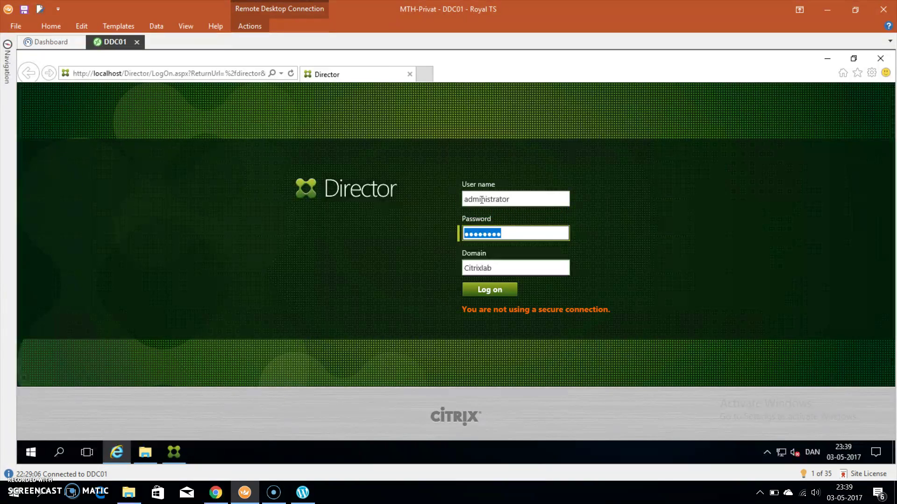
{"action": "key", "text": "Return"}
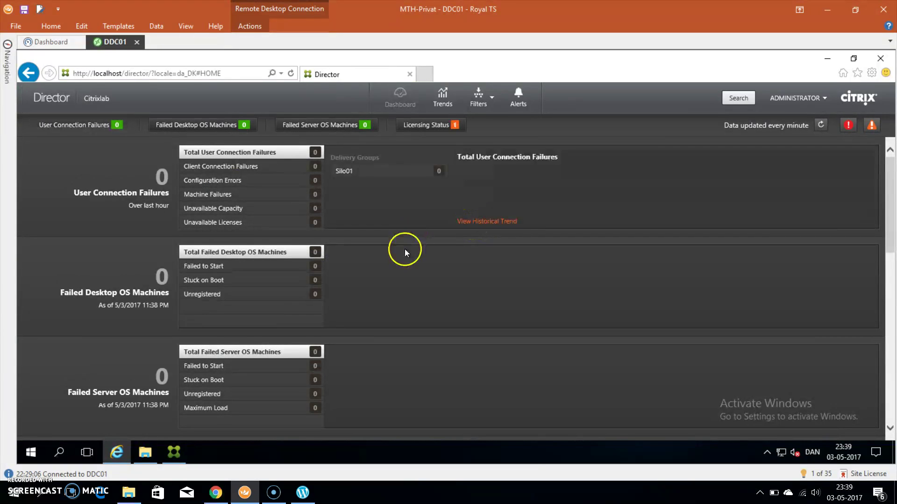
Filter Director to All Machines and view the Server OS Machines tab listing SILO01-XA01
{"action": "scroll", "coordinate": [405, 248], "scroll_direction": "down", "scroll_amount": 7}
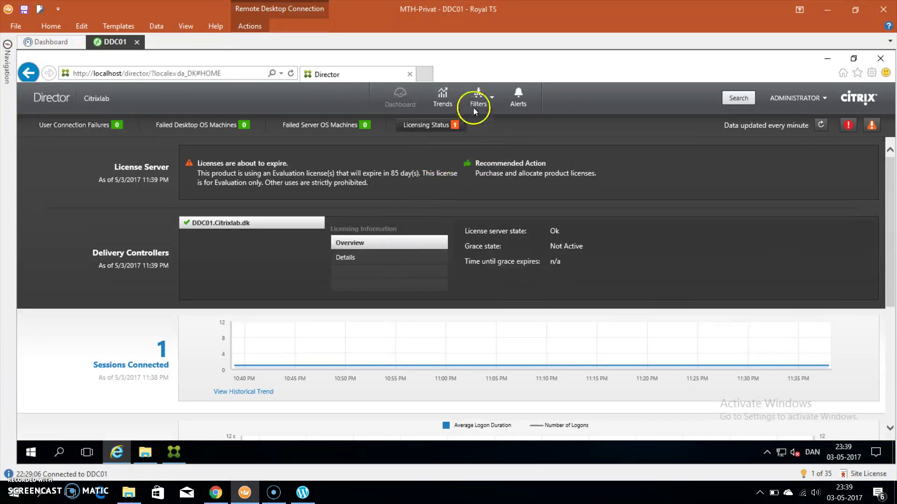
{"action": "left_click", "coordinate": [484, 97]}
{"action": "mouse_move", "coordinate": [486, 120]}
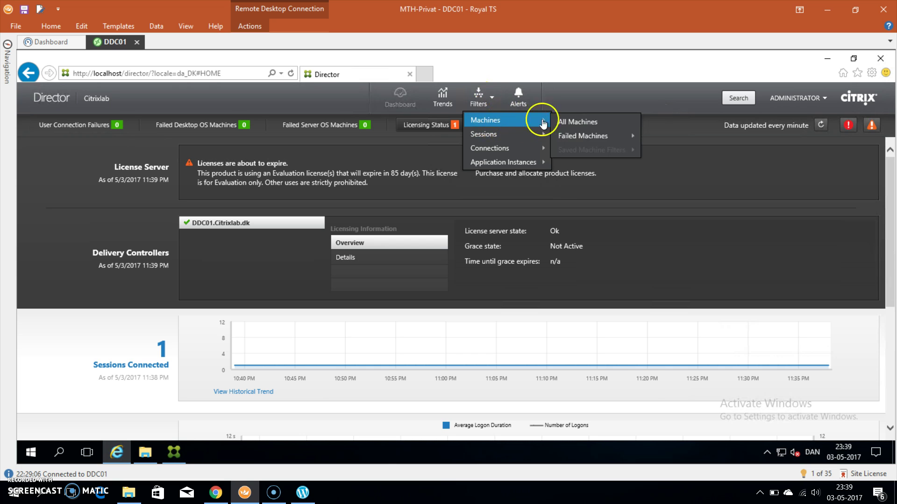
{"action": "left_click", "coordinate": [577, 123]}
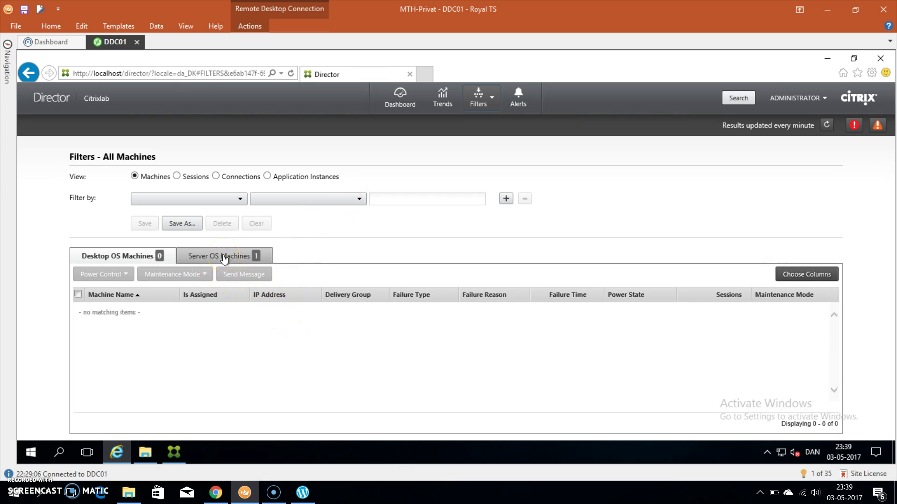
{"action": "left_click", "coordinate": [224, 258]}
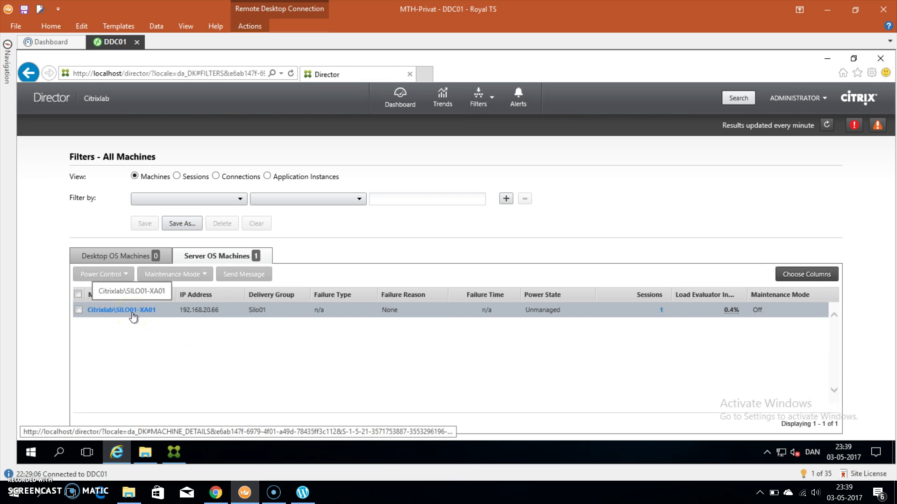
Open SILO01-XA01's machine details and view its Nutanix IOPS, I/O bandwidth and latency charts
{"action": "left_click", "coordinate": [132, 313]}
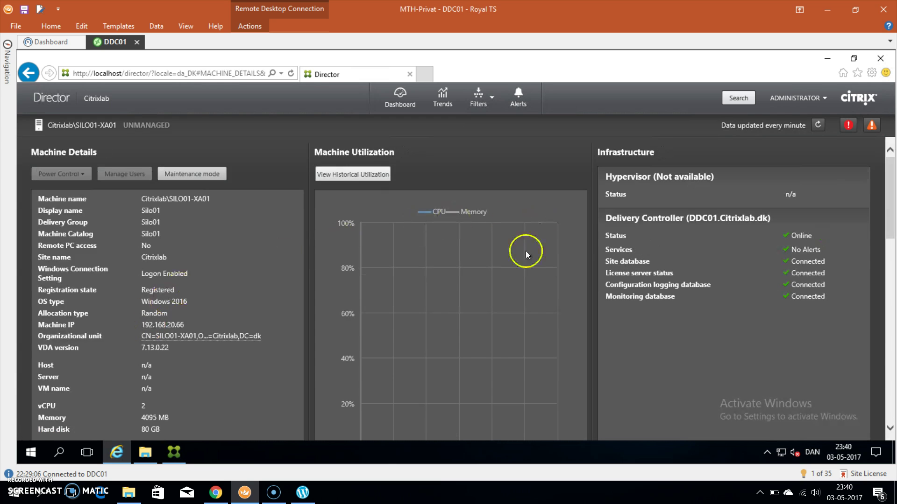
{"action": "left_click_drag", "start_coordinate": [890, 184], "coordinate": [895, 279]}
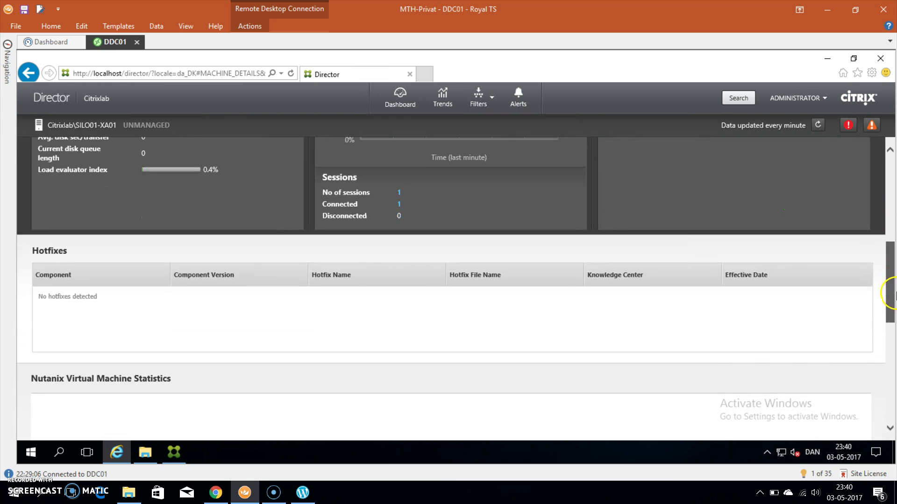
{"action": "scroll", "coordinate": [895, 292], "scroll_direction": "down", "scroll_amount": 3}
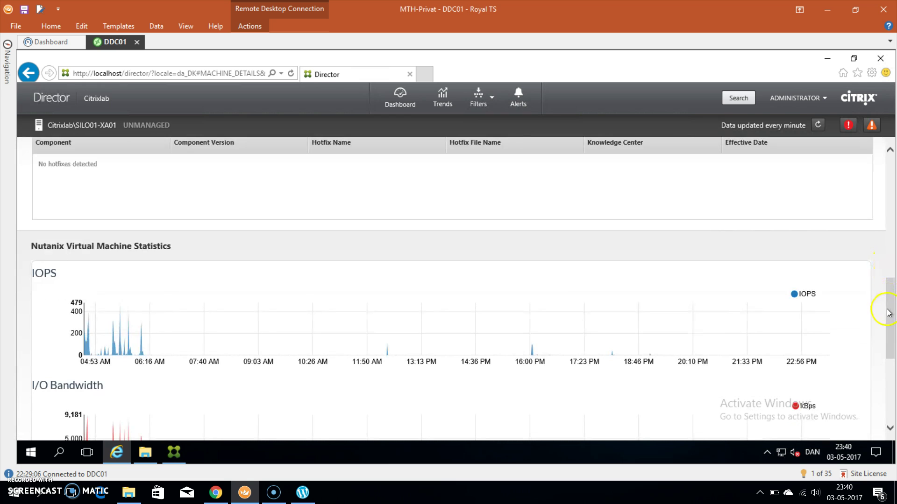
{"action": "scroll", "coordinate": [889, 315], "scroll_direction": "down", "scroll_amount": 3}
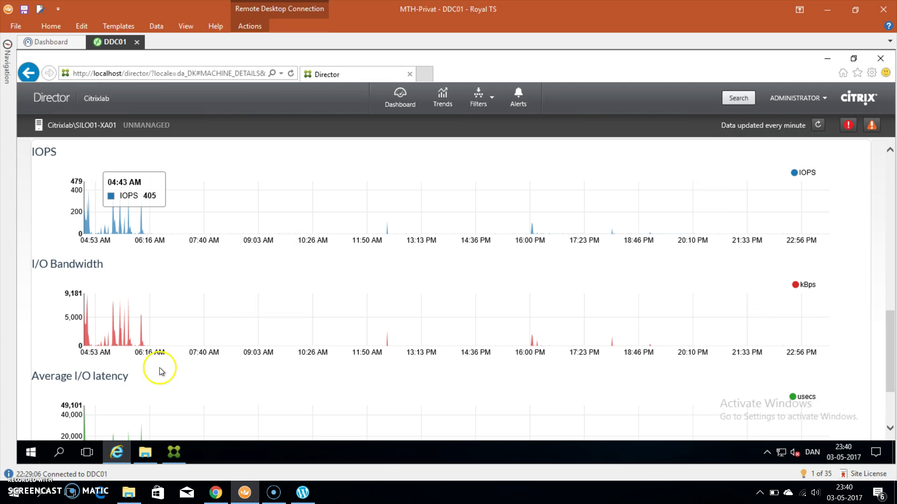
{"action": "scroll", "coordinate": [186, 360], "scroll_direction": "down", "scroll_amount": 2}
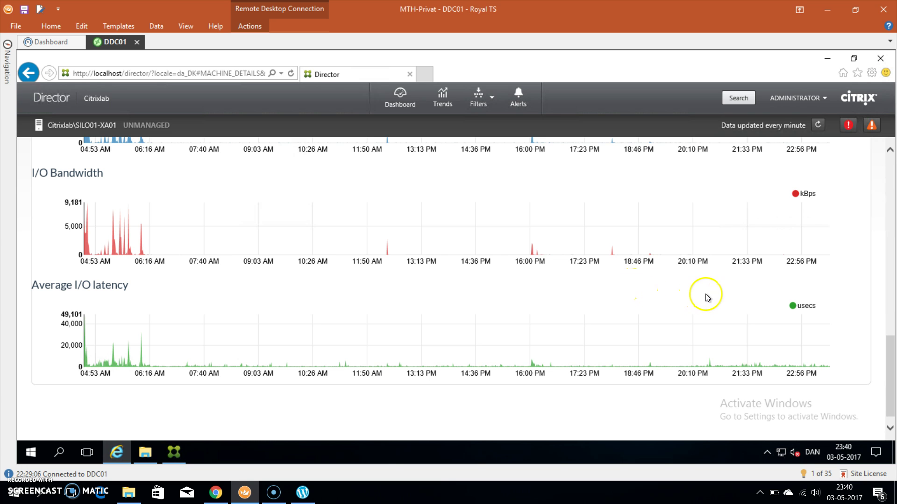
{"action": "left_click_drag", "start_coordinate": [891, 366], "coordinate": [888, 326]}
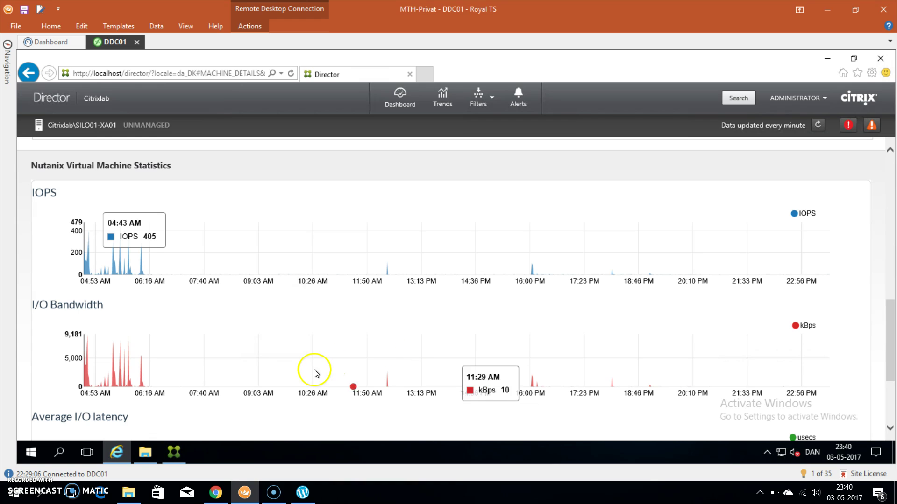
{"action": "mouse_move", "coordinate": [304, 374]}
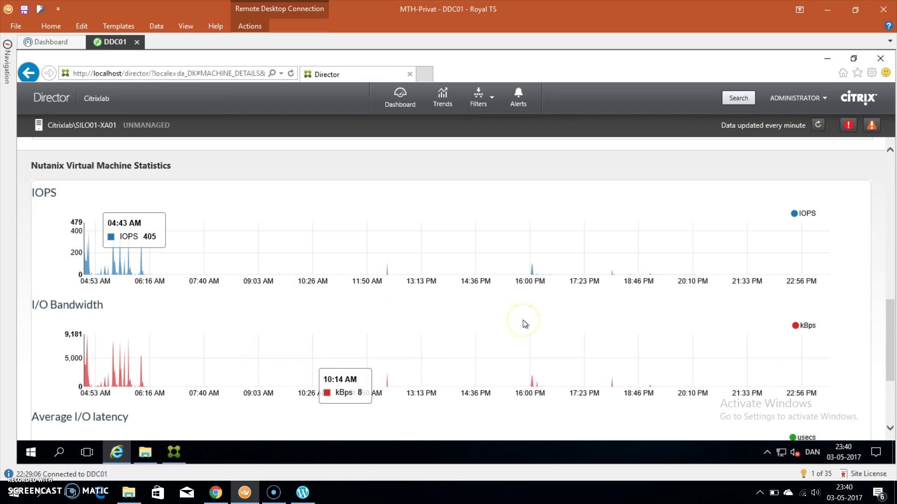